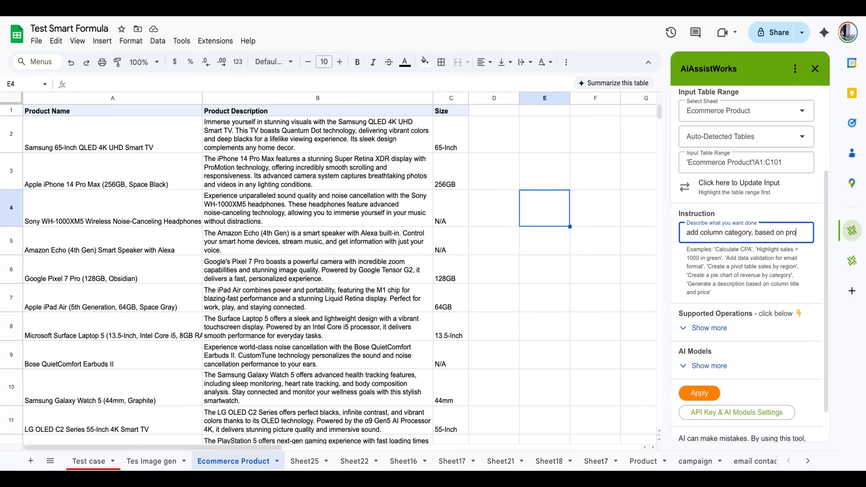
Apply the instruction "add column category, based on product name and description, put in column E. the category must be specific to the product.".
text(ct name)
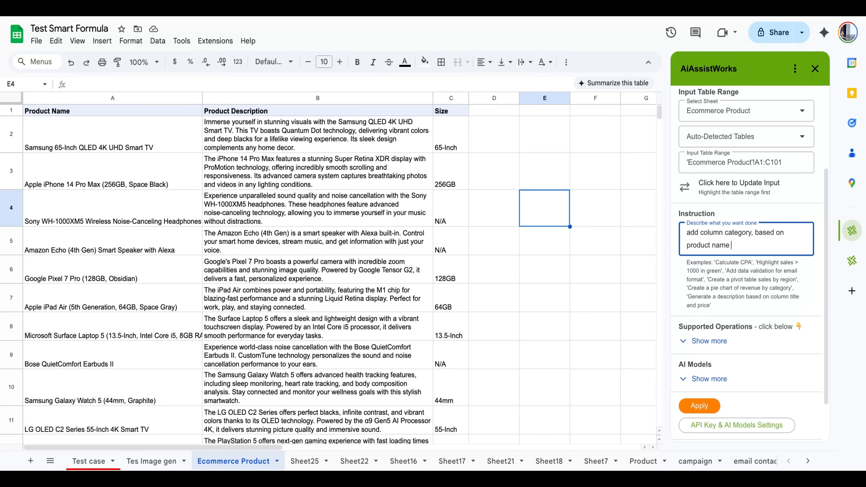
text( and description, put in column E. the category must)
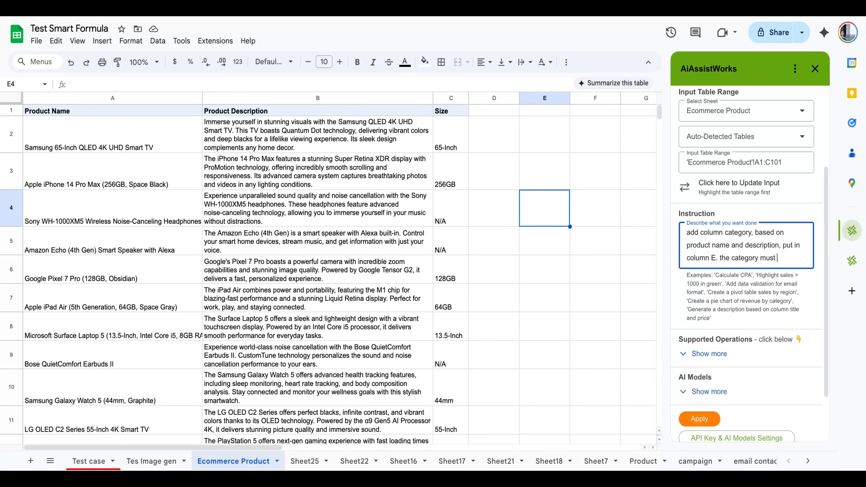
text( be specific to the product.)
click(699, 427)
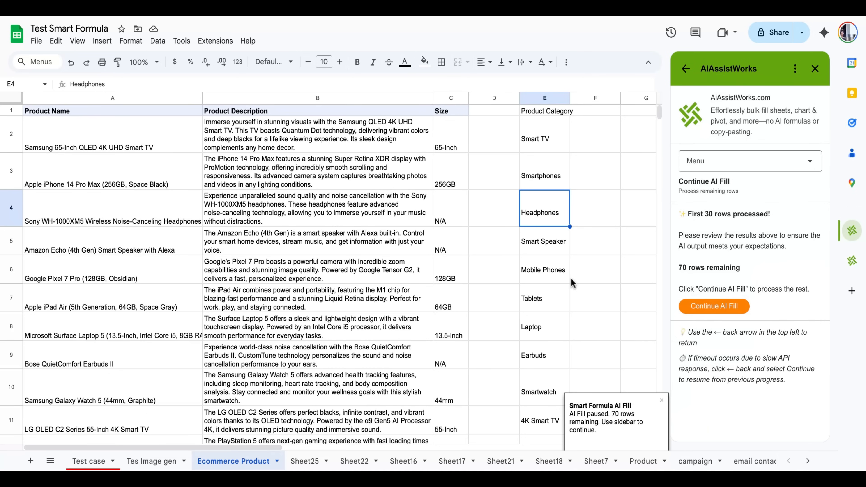
Examine the generated categories in column E against the product names in column A for the first processed rows.
click(549, 269)
scroll(424, 290, down, 3)
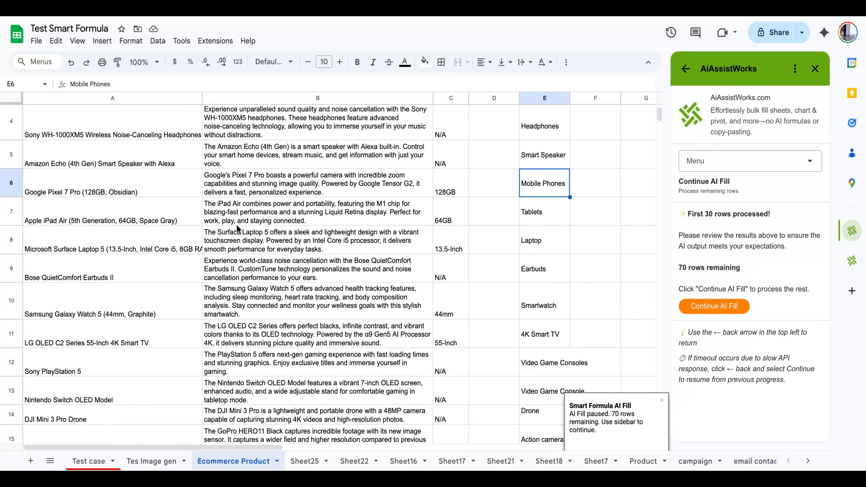
click(124, 191)
click(120, 213)
click(540, 220)
click(546, 246)
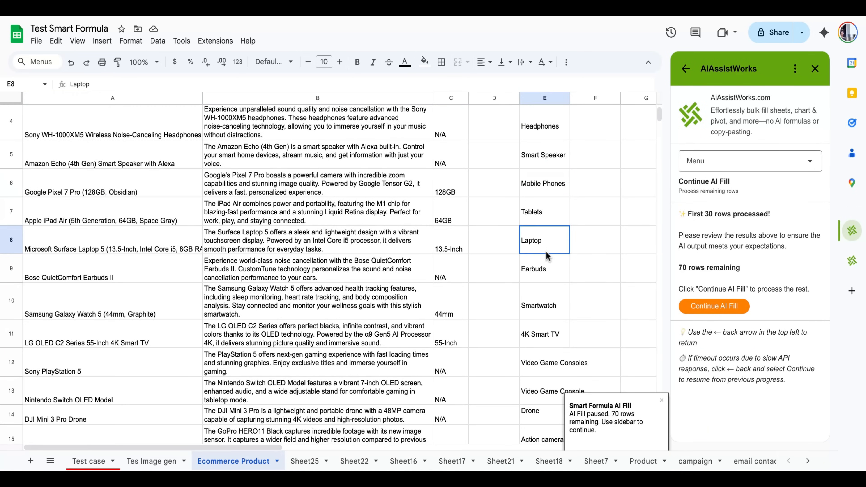
click(545, 271)
click(542, 323)
click(126, 301)
scroll(436, 283, down, 5)
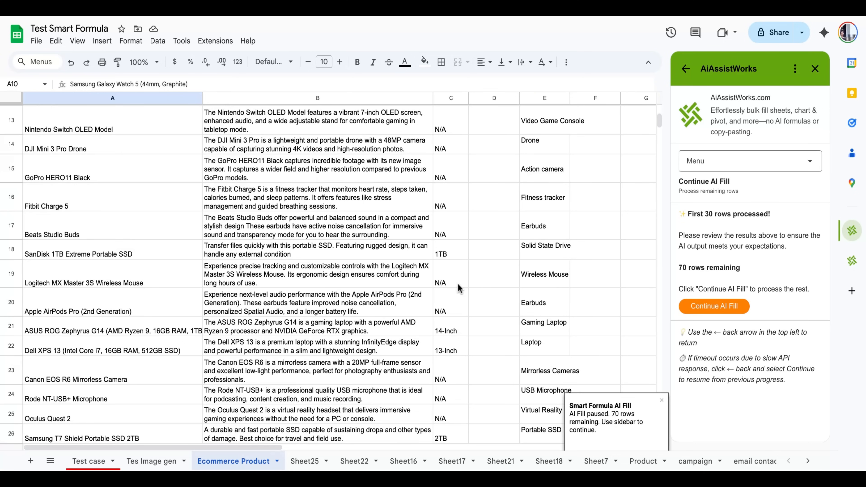
click(120, 176)
click(539, 165)
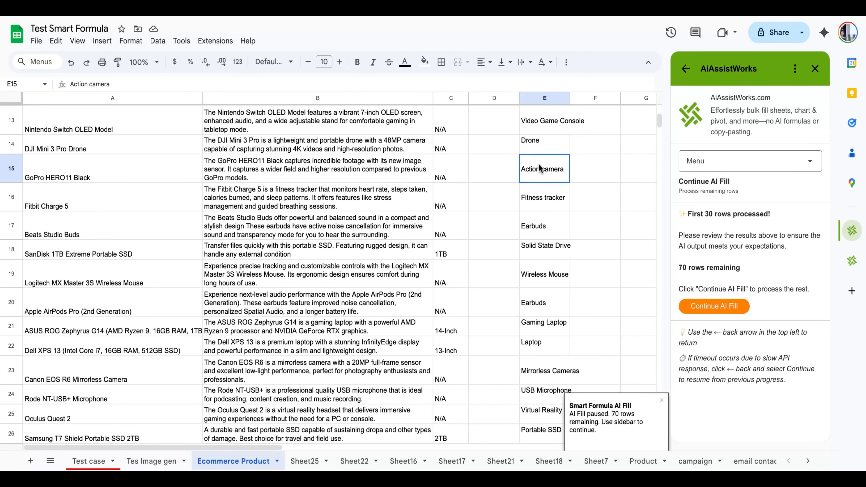
click(542, 278)
scroll(511, 294, down, 6)
click(116, 242)
Continue the AI fill of product categories in column E for all remaining rows.
click(727, 305)
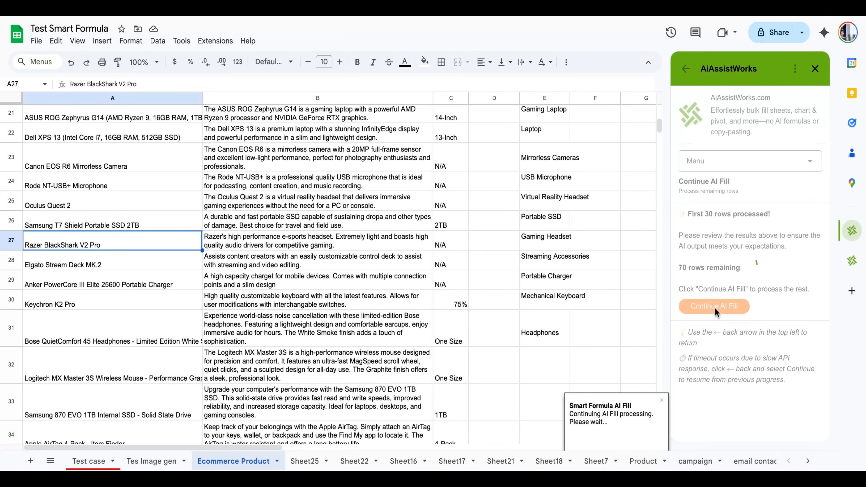
scroll(613, 308, down, 10)
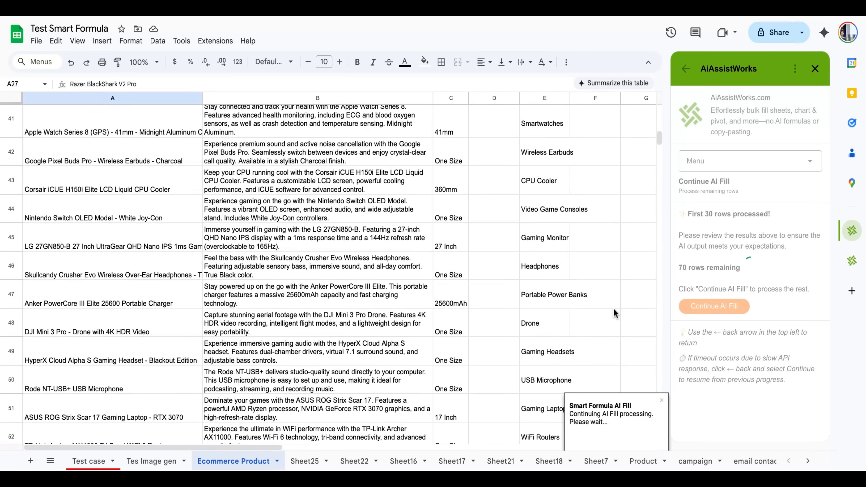
scroll(614, 308, down, 1)
scroll(598, 295, down, 8)
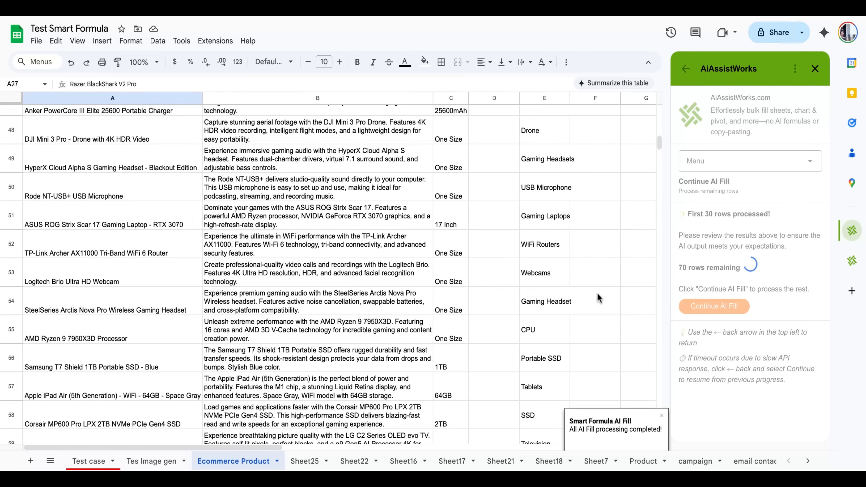
scroll(597, 292, down, 14)
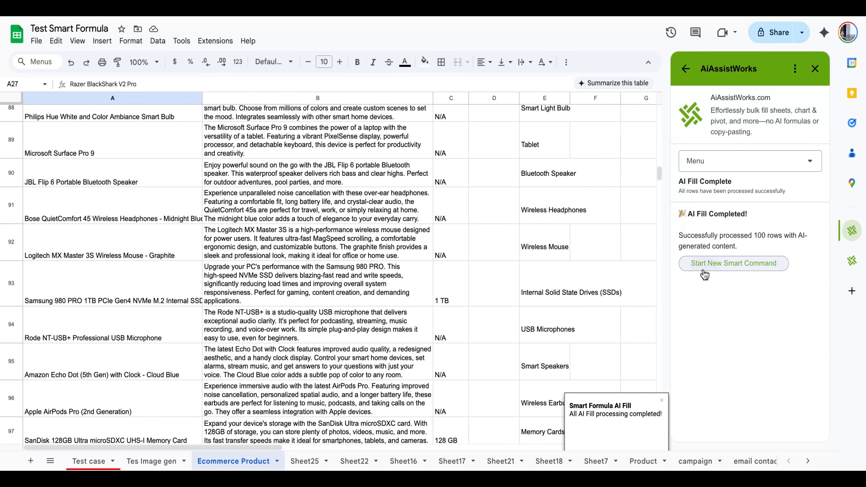
Apply a new smart command adding engaging tweets in column F from product name and description, within Twitter's character limit and in an engaging tone.
click(733, 263)
scroll(566, 292, down, 7)
scroll(566, 291, up, 15)
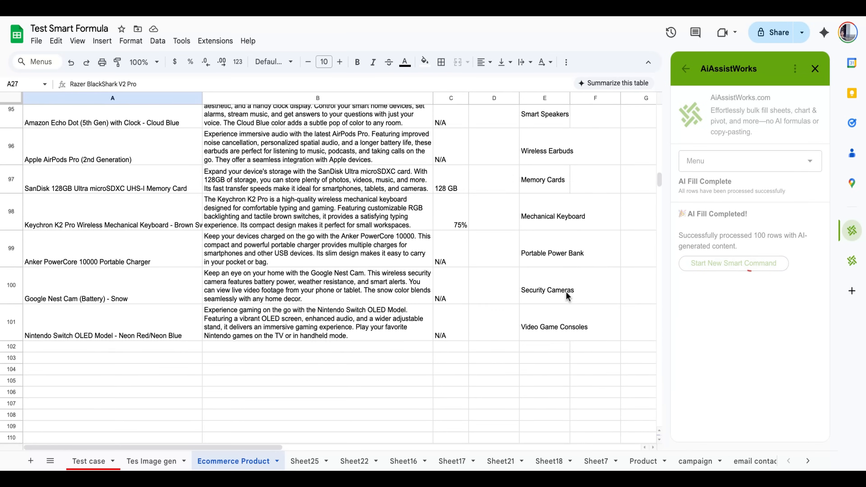
scroll(565, 293, up, 5)
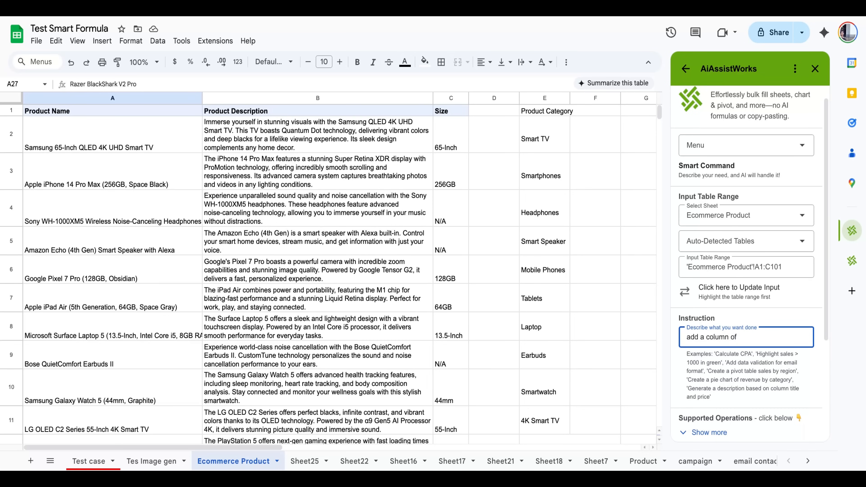
text(g)
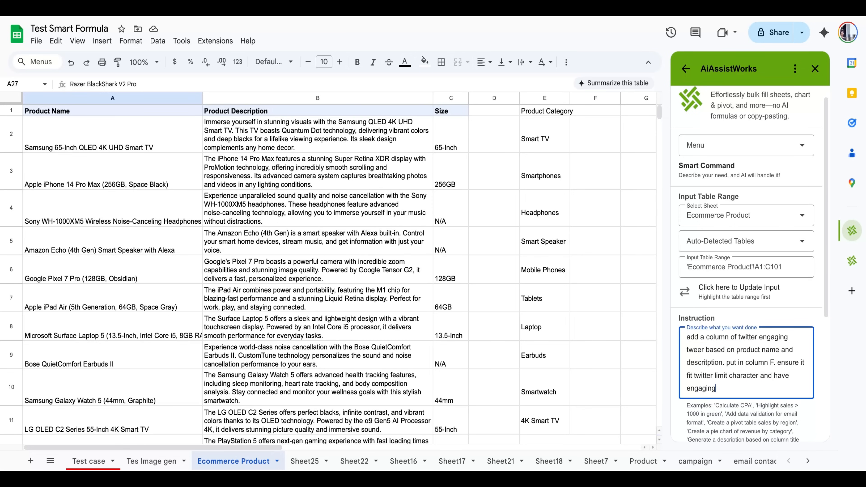
text(ing tone.)
scroll(744, 361, down, 3)
scroll(744, 360, down, 2)
click(709, 359)
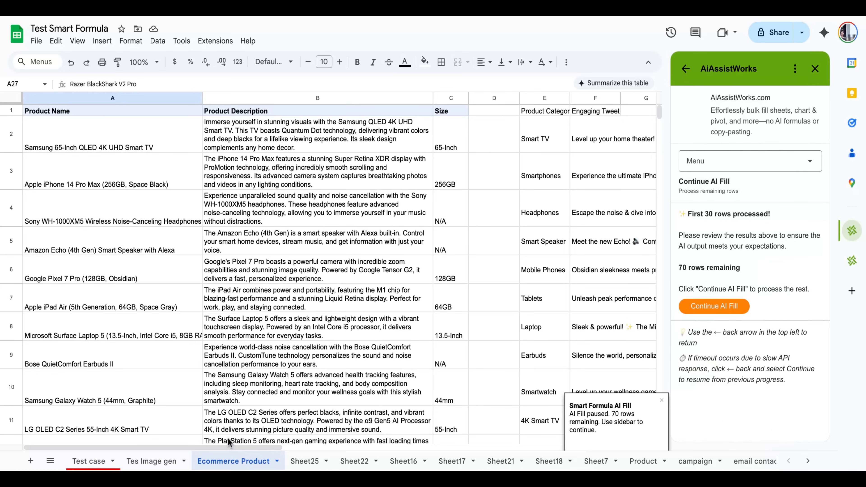
Turn on text wrapping for the Engaging Tweet column F and widen it to about five times its width.
drag(229, 445, 357, 445)
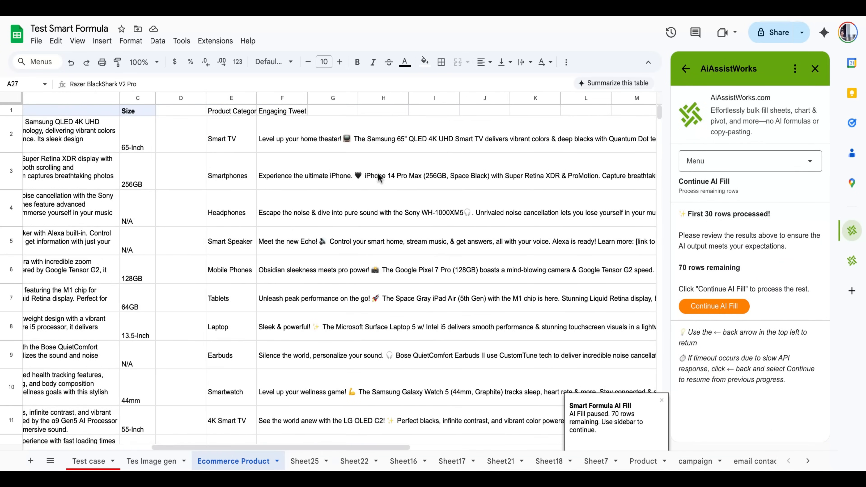
right_click(296, 99)
click(277, 127)
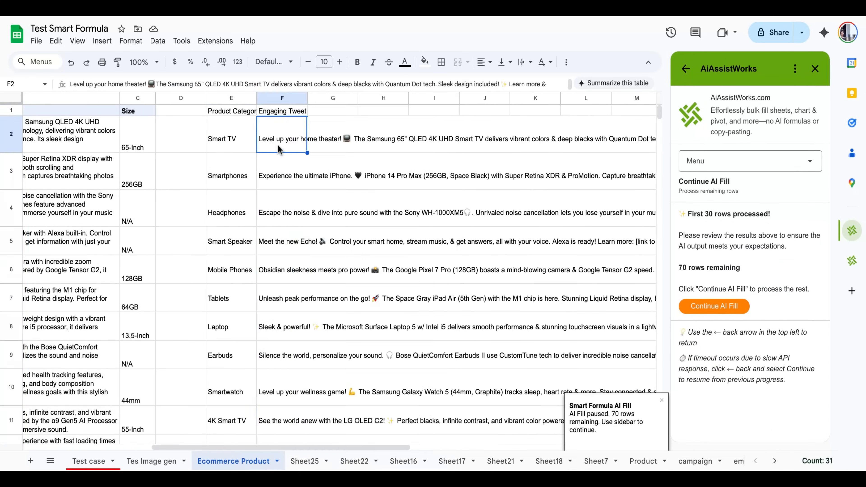
click(282, 99)
click(130, 40)
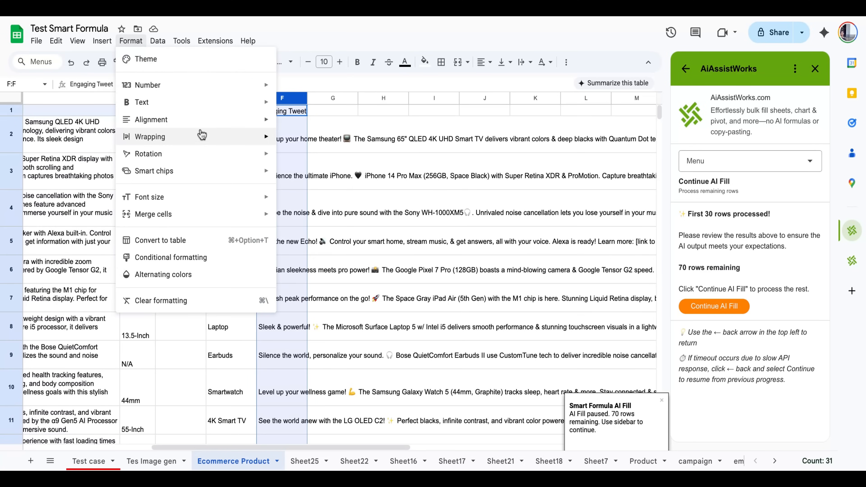
mouse_move(204, 137)
click(302, 154)
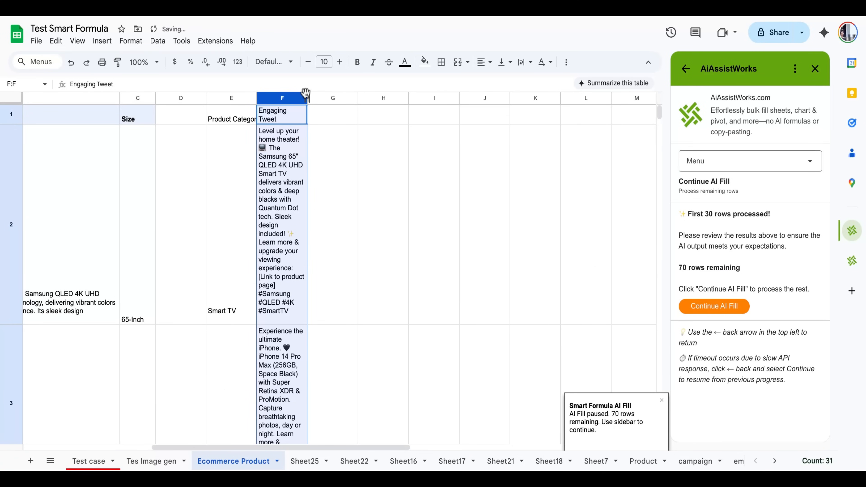
drag(307, 98, 522, 99)
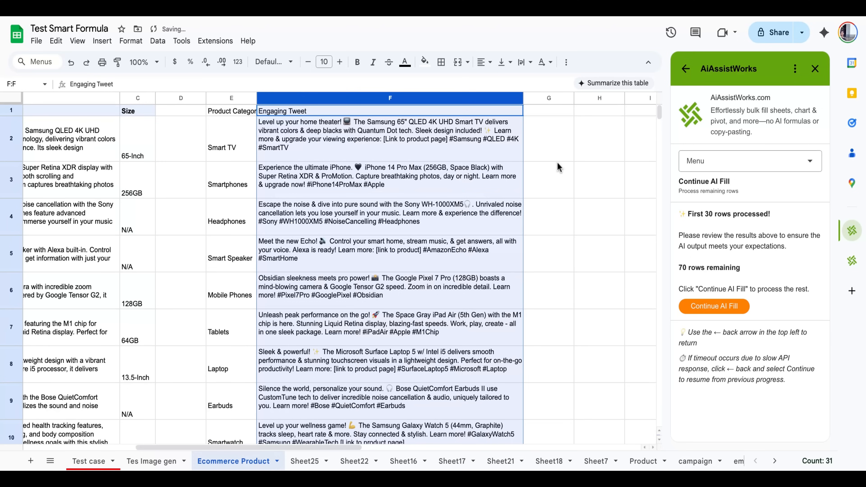
Check the first generated tweets in column F and continue the AI fill of tweets for all remaining rows.
click(409, 142)
click(434, 177)
scroll(433, 182, down, 10)
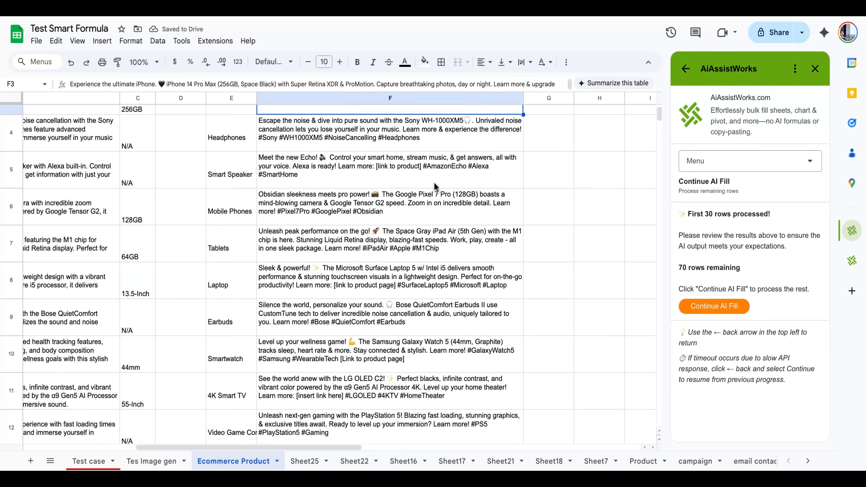
scroll(434, 182, down, 5)
click(361, 254)
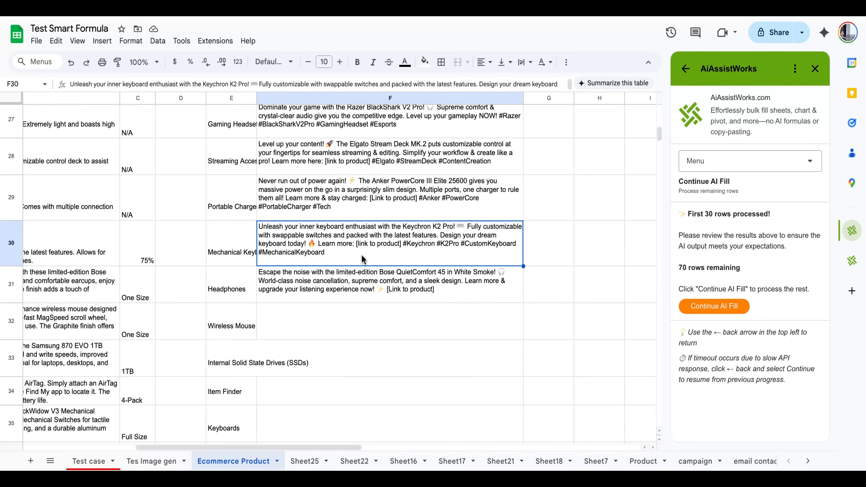
scroll(264, 415, right, 2)
click(714, 306)
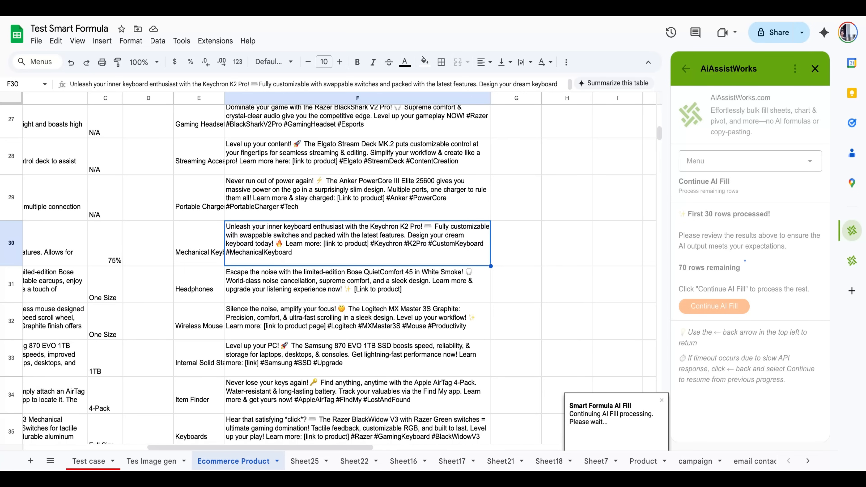
scroll(357, 274, down, 6)
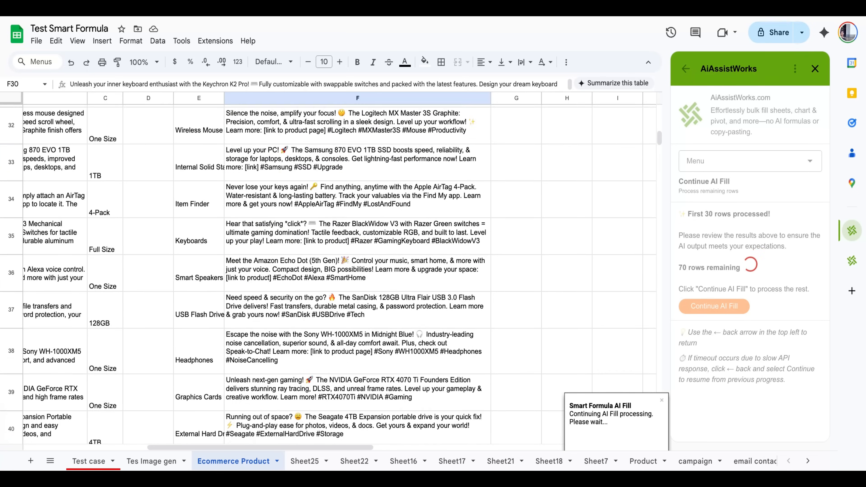
scroll(357, 274, down, 10)
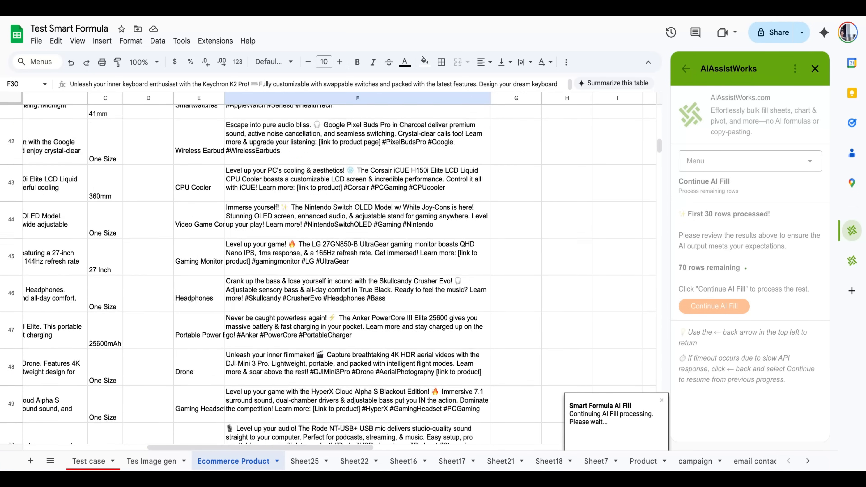
scroll(357, 274, down, 15)
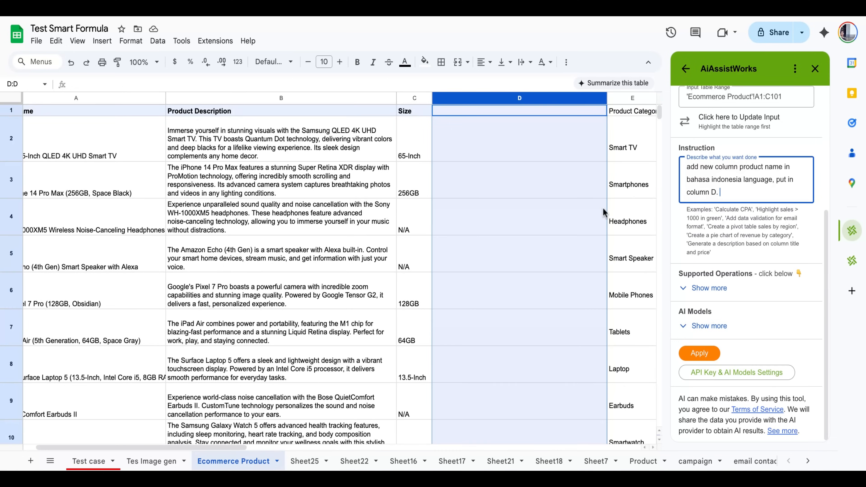
Apply the smart command "add new column product name in bahasa indonesia language, put in column D.".
click(515, 196)
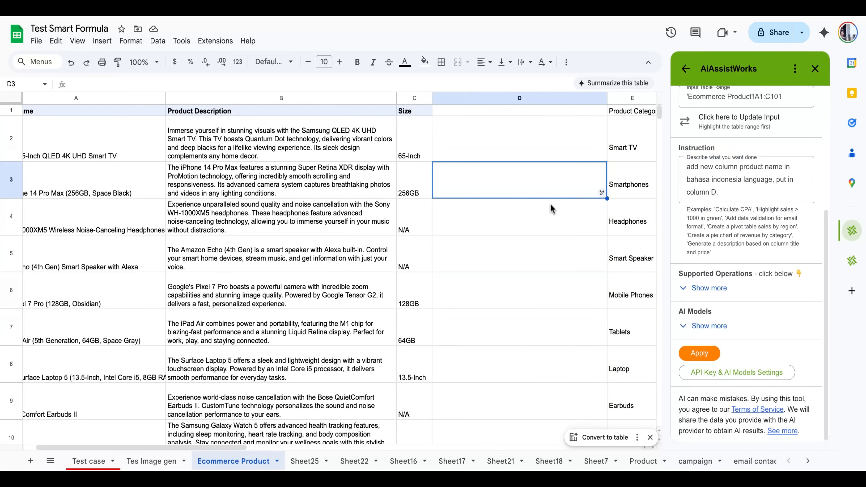
drag(243, 447, 167, 447)
click(698, 353)
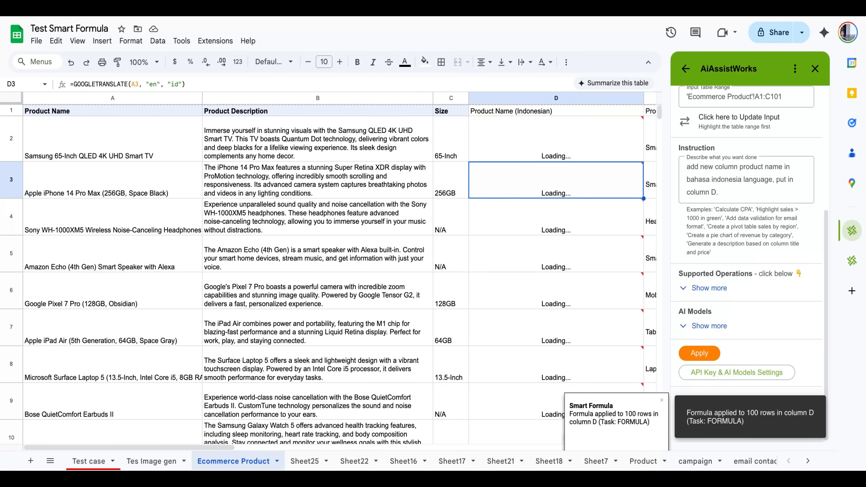
Examine the translated product names in column D and the formula behind cells D2 to D5.
mouse_move(512, 295)
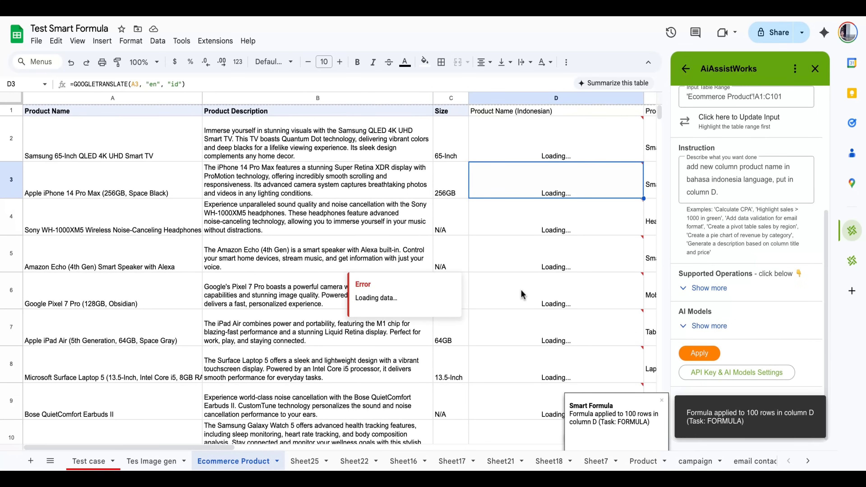
drag(215, 444, 246, 445)
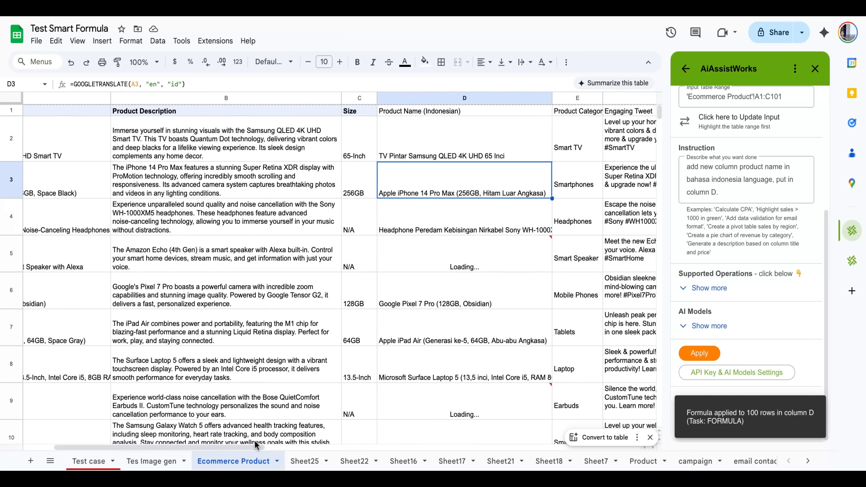
click(481, 137)
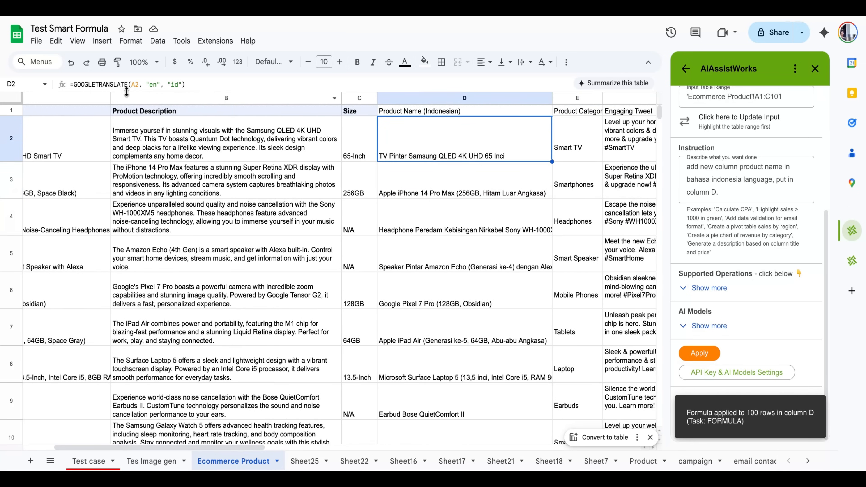
click(109, 85)
drag(186, 85, 88, 85)
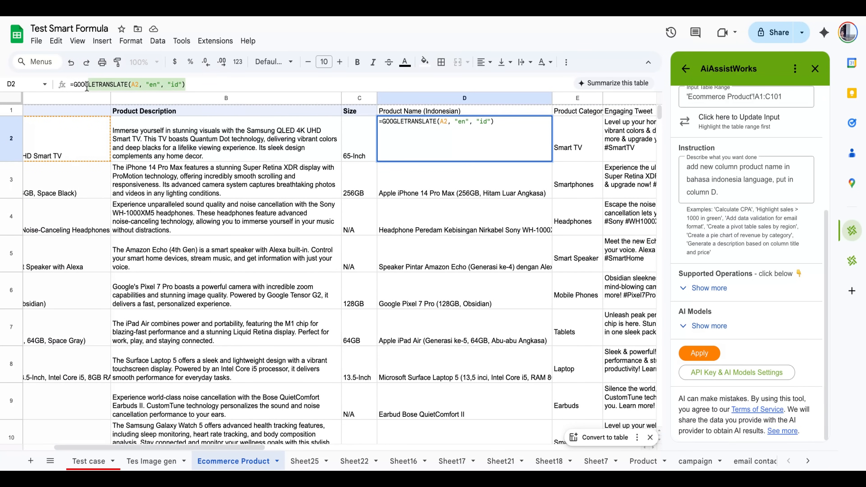
click(409, 207)
click(431, 193)
click(480, 237)
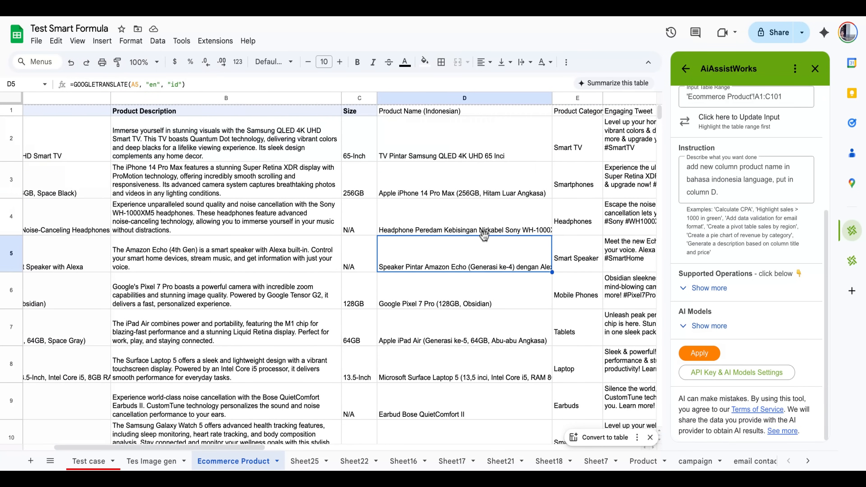
Append "use AI fill" to the column D instruction and apply it again to regenerate the Bahasa Indonesia product names.
click(735, 195)
text(use AI fill.)
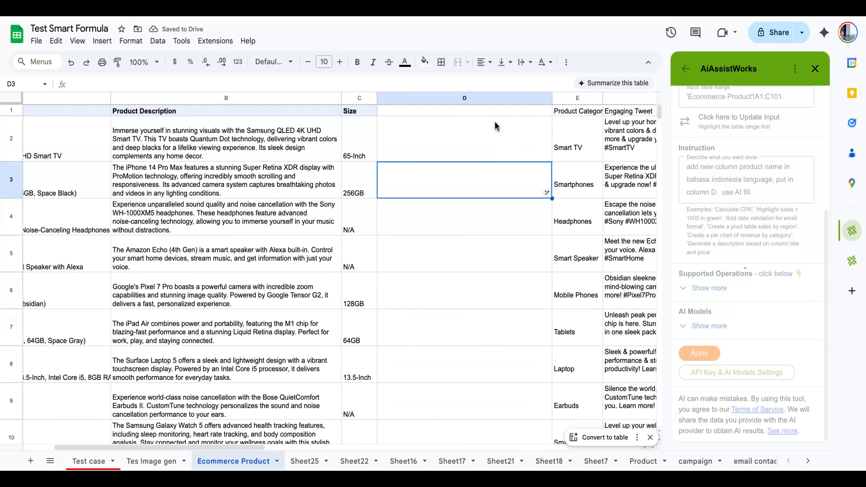
click(498, 112)
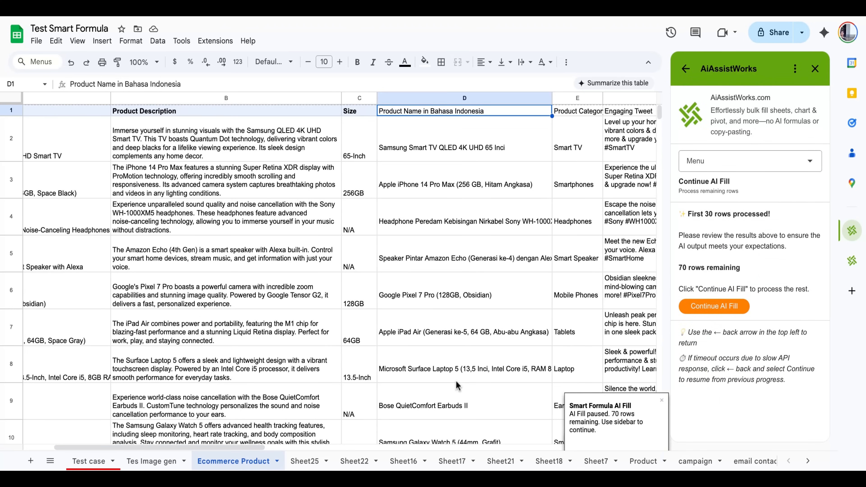
Review the first Bahasa Indonesia product names in column D and continue the AI fill for all remaining rows.
scroll(502, 260, down, 7)
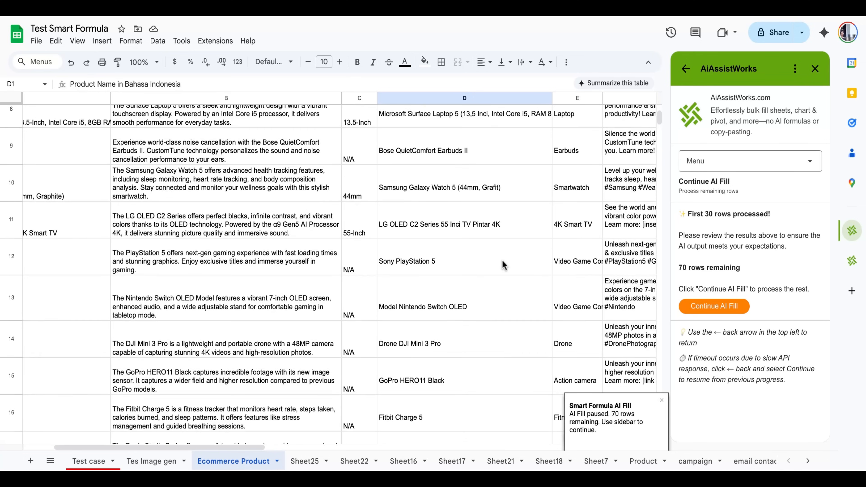
scroll(503, 265, down, 13)
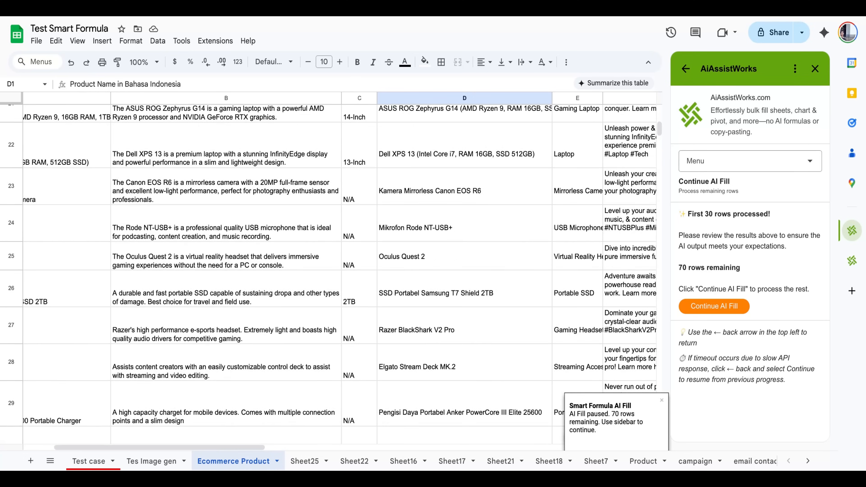
scroll(503, 264, down, 10)
click(714, 306)
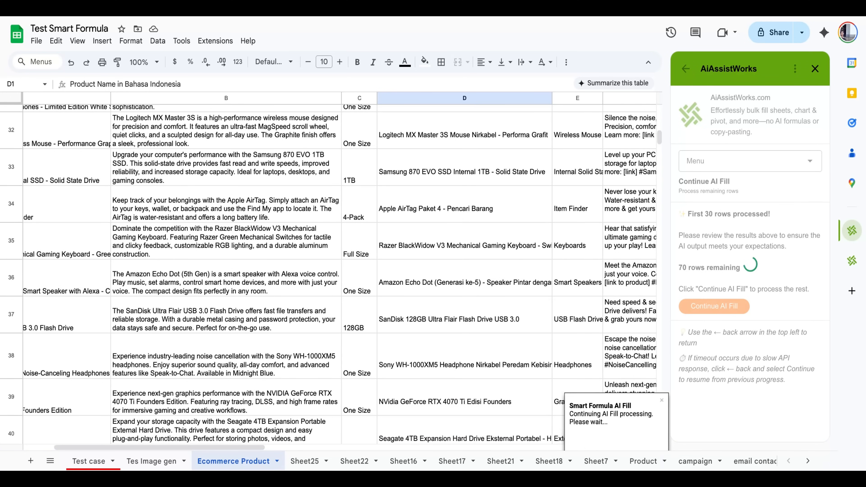
scroll(593, 278, down, 6)
scroll(328, 275, down, 20)
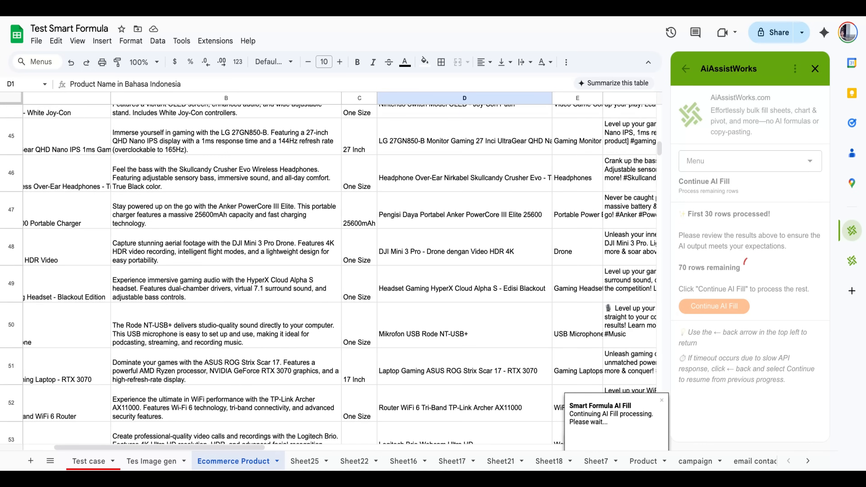
scroll(328, 274, down, 8)
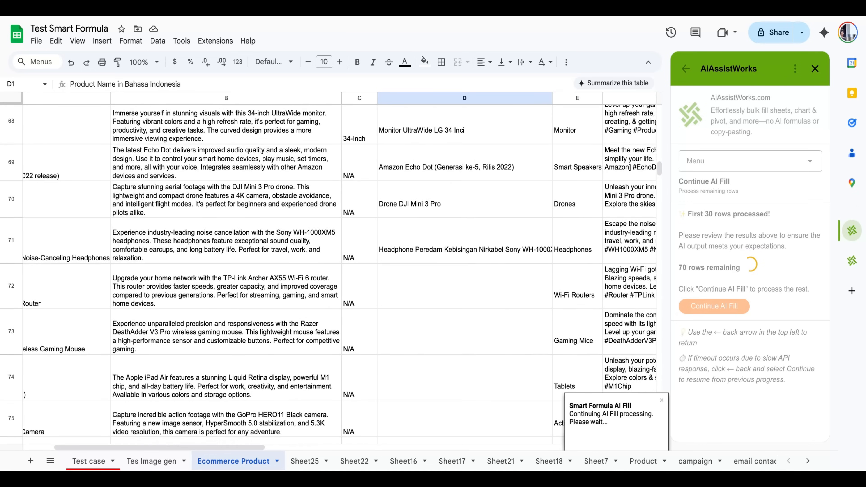
scroll(565, 194, down, 10)
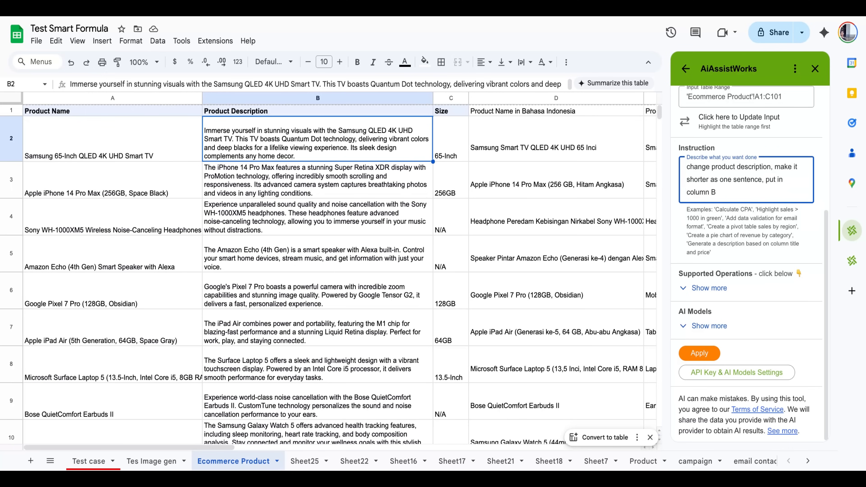
Apply the smart command "change product description, make it shorter as one sentence and include emoji, put in column B".
text(and include emoji)
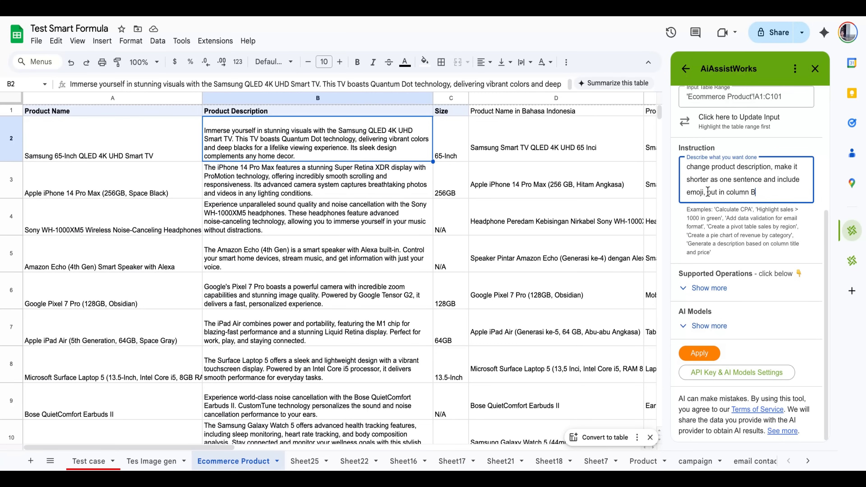
drag(707, 192, 754, 193)
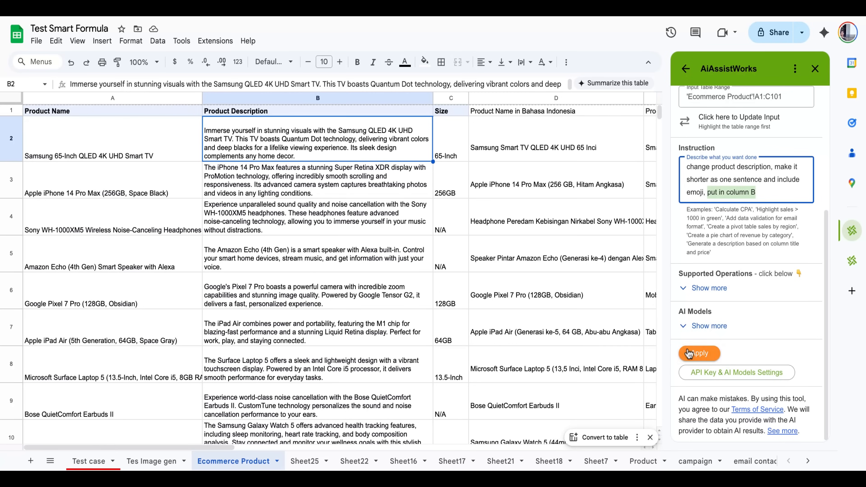
click(714, 352)
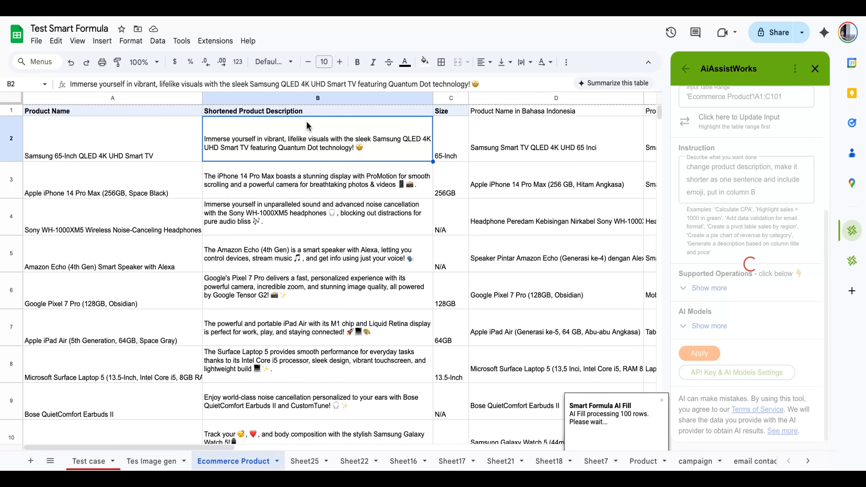
Check the first shortened descriptions in column B, continue the AI fill for the remaining rows, and return to the smart command form.
scroll(356, 209, down, 8)
scroll(362, 217, down, 15)
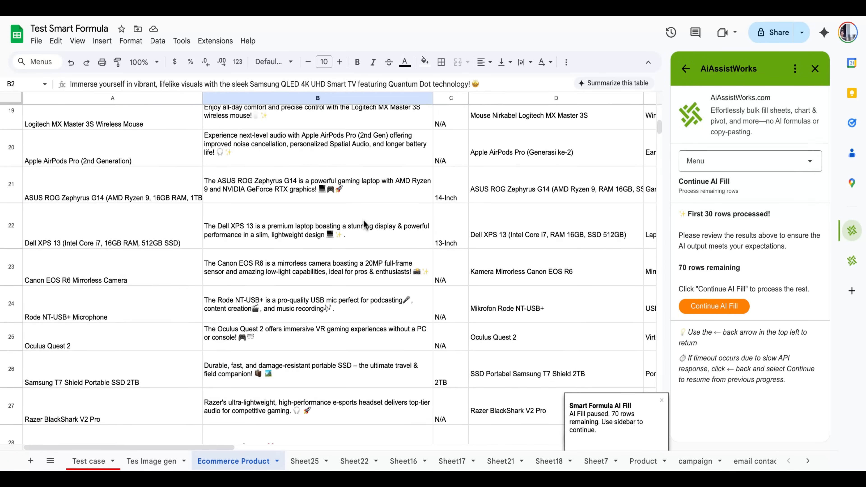
scroll(363, 224, down, 2)
click(705, 307)
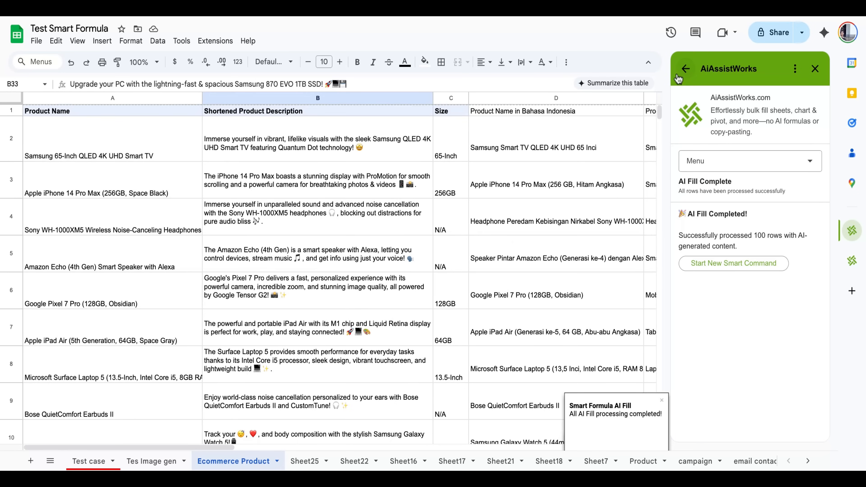
click(678, 77)
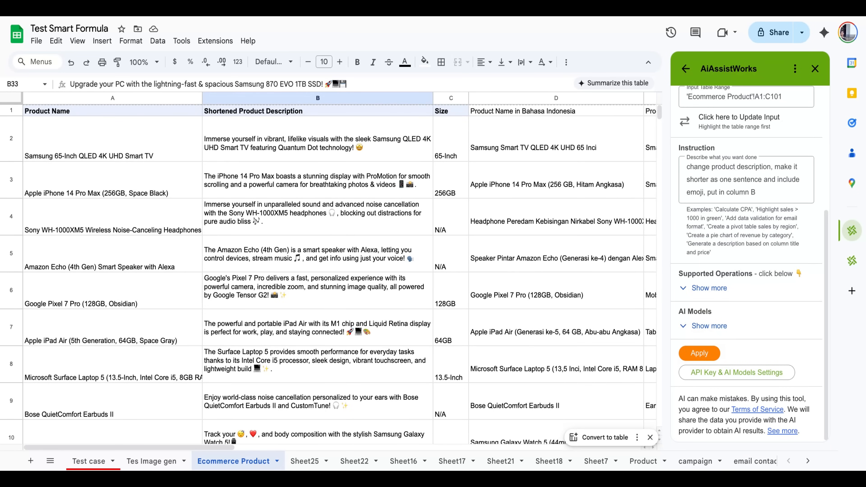
drag(136, 447, 220, 446)
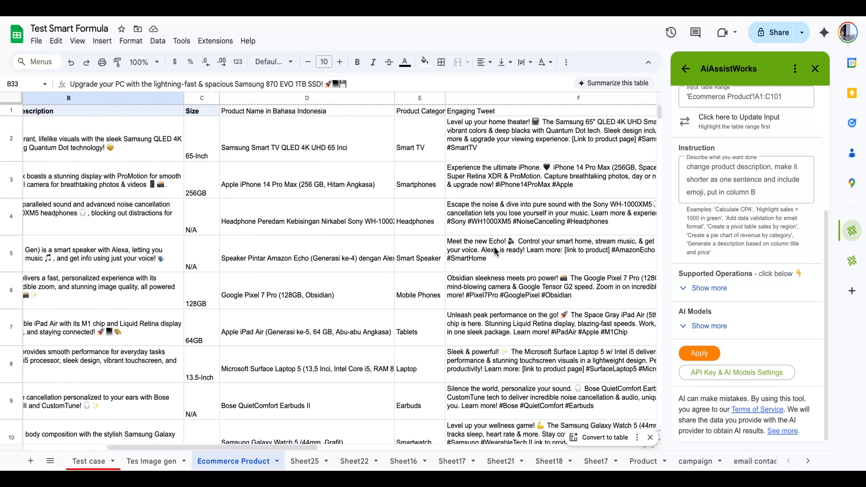